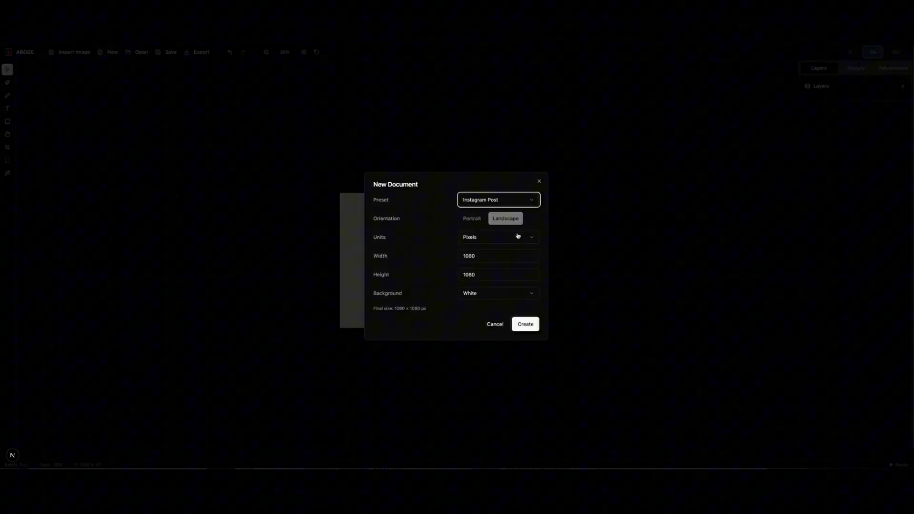
Create the document from the Instagram Post preset: 1080 × 1080 pixels on a white background
left_click(523, 237)
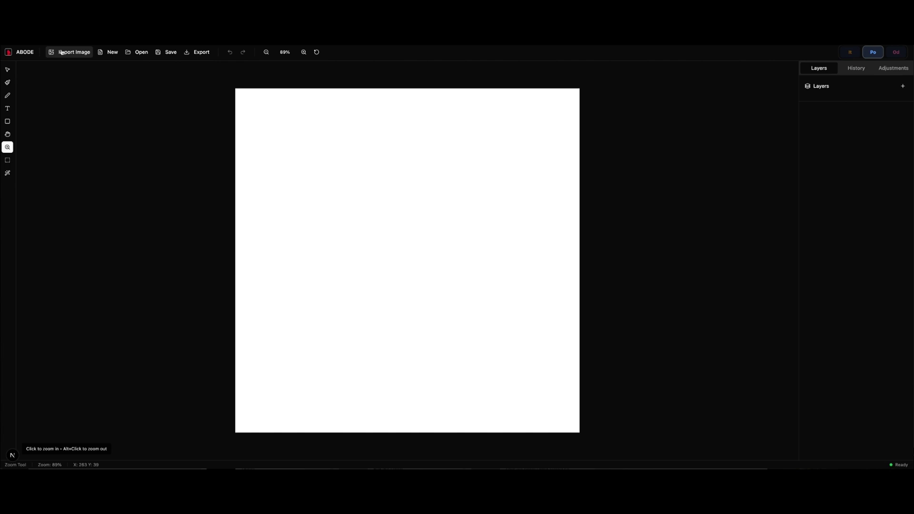
Import the FriendsWithYou cookie jar image and zoom in to inspect the jar's faces
left_click(61, 52)
double_click(244, 102)
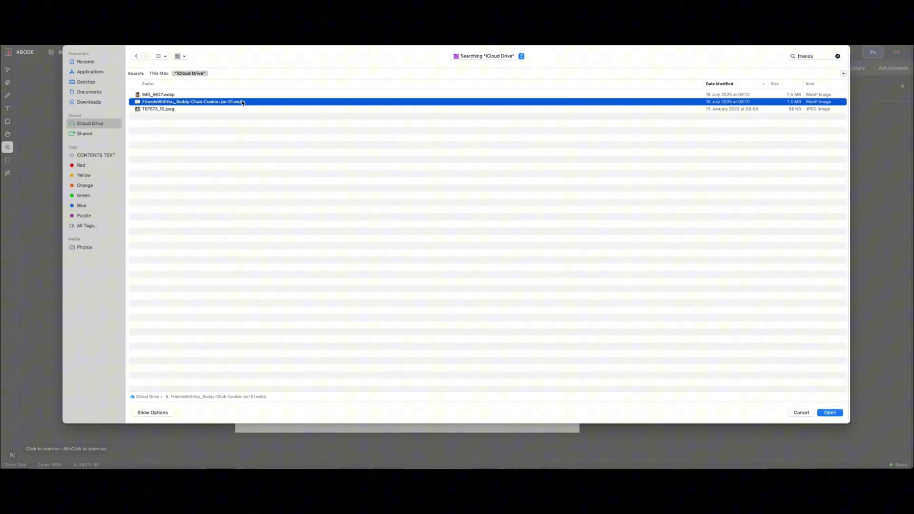
left_click(455, 189)
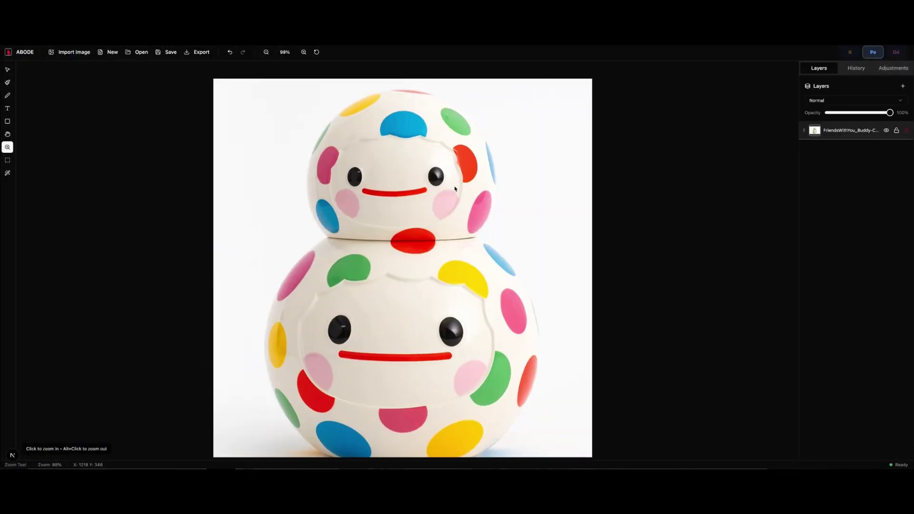
left_click(455, 189)
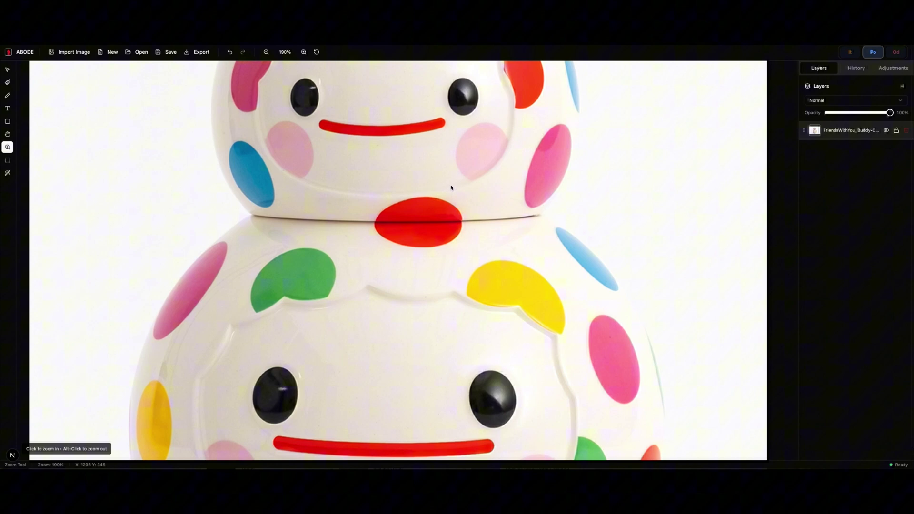
key("ctrl+0")
key("ctrl+minus")
key("v")
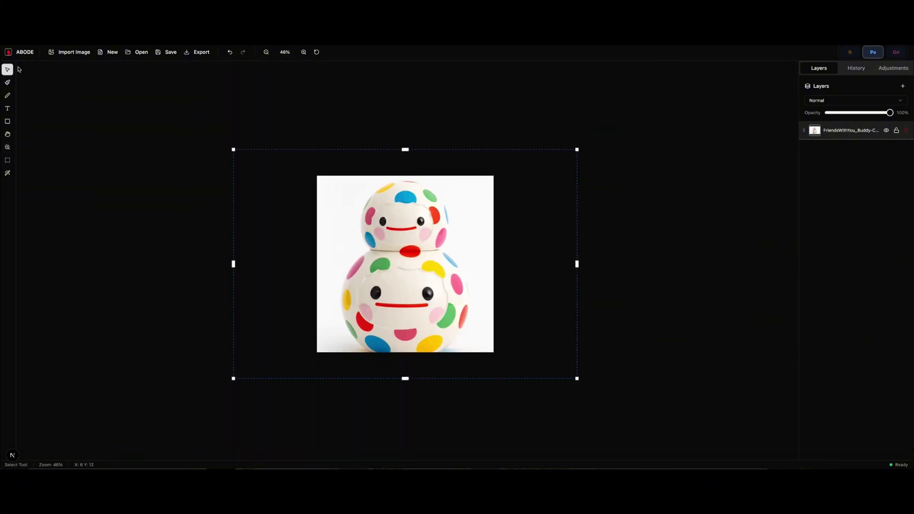
Scale the cookie jar layer to span the canvas width and rotate it about 24°
left_click_drag(576, 149, 436, 232)
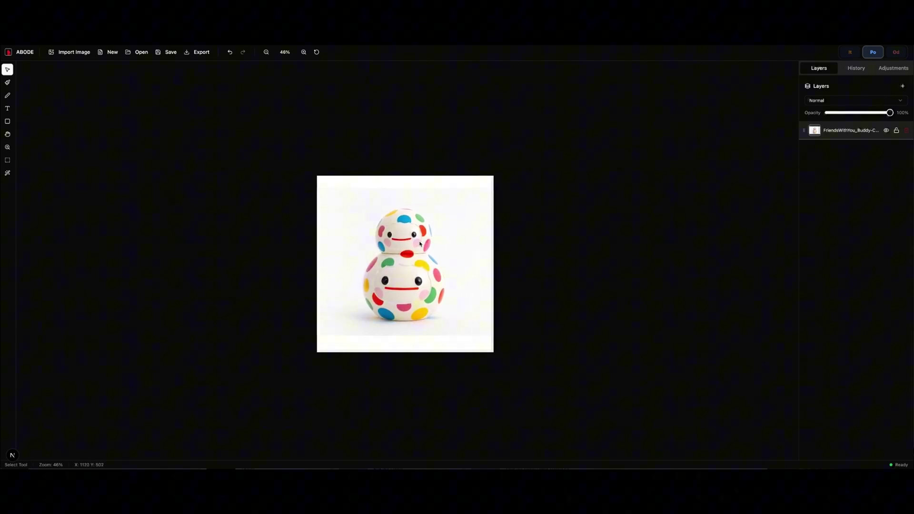
left_click(461, 225)
mouse_move(406, 189)
left_mouse_down()
mouse_move(410, 155)
mouse_move(404, 272)
mouse_move(410, 192)
left_mouse_up()
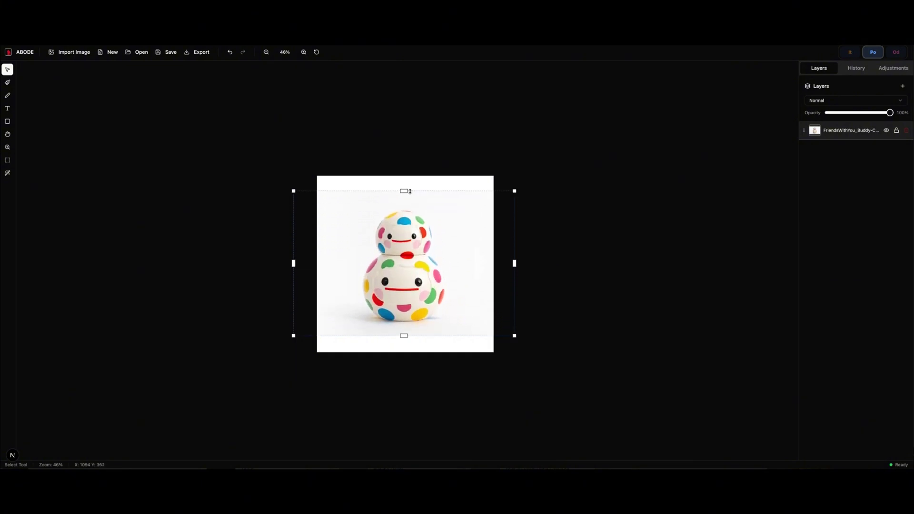
scroll(410, 192, "up", 6)
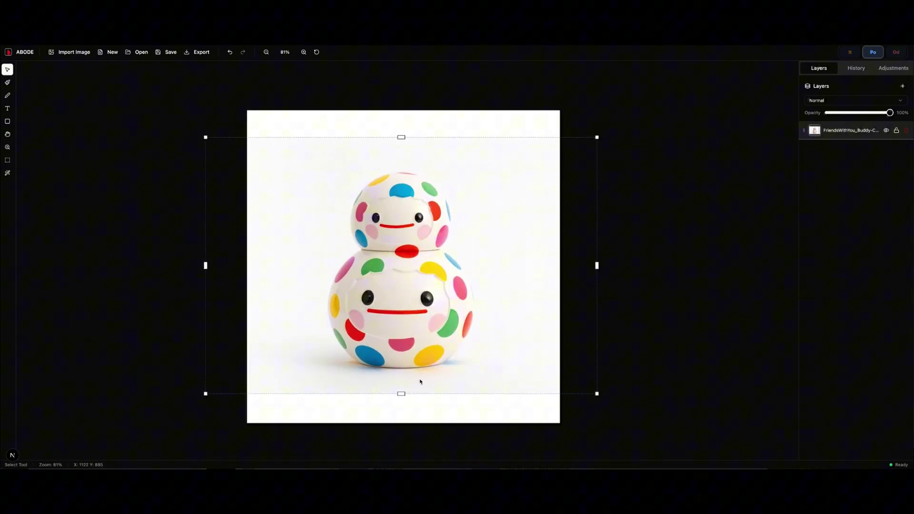
left_click_drag(401, 393, 404, 402)
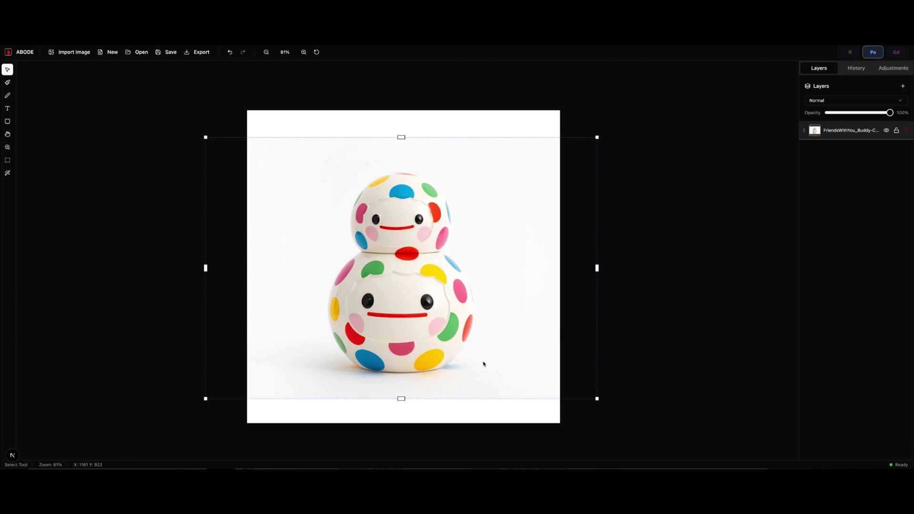
mouse_move(404, 128)
left_mouse_down()
mouse_move(460, 147)
mouse_move(387, 139)
mouse_move(406, 138)
left_mouse_up()
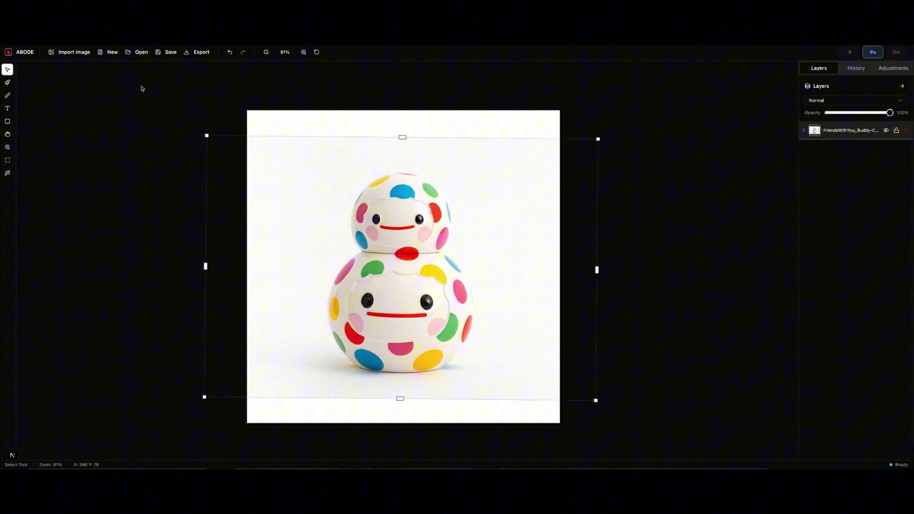
Import the red text poster image and stretch it sideways to cover the whole canvas
left_click(83, 54)
double_click(168, 121)
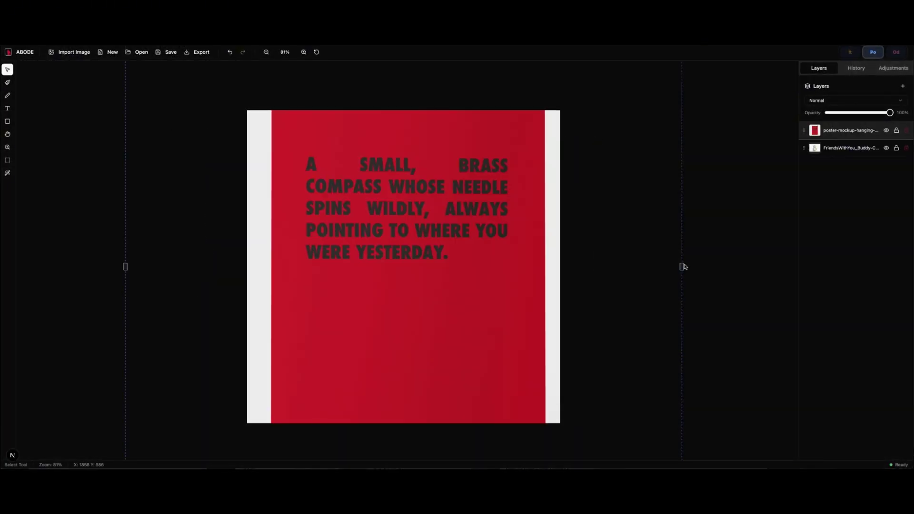
left_click_drag(683, 267, 718, 267)
left_click_drag(125, 266, 70, 267)
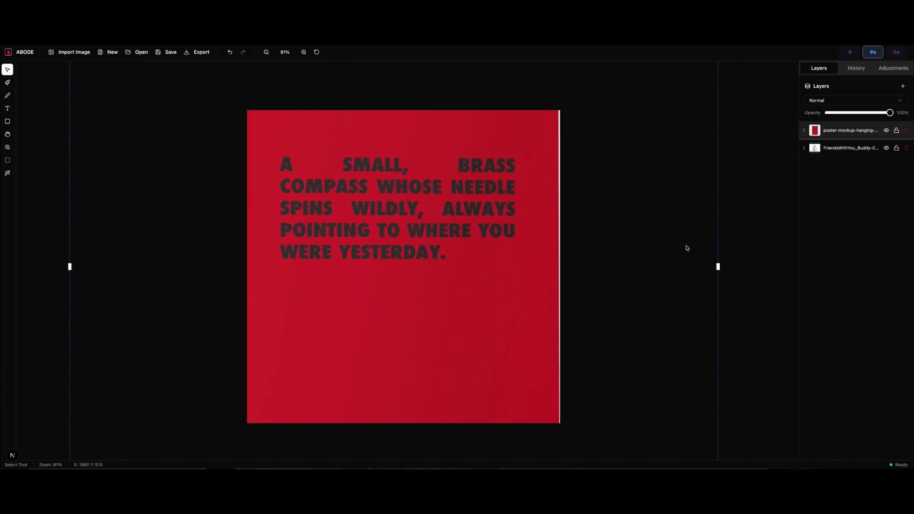
left_click_drag(718, 267, 741, 266)
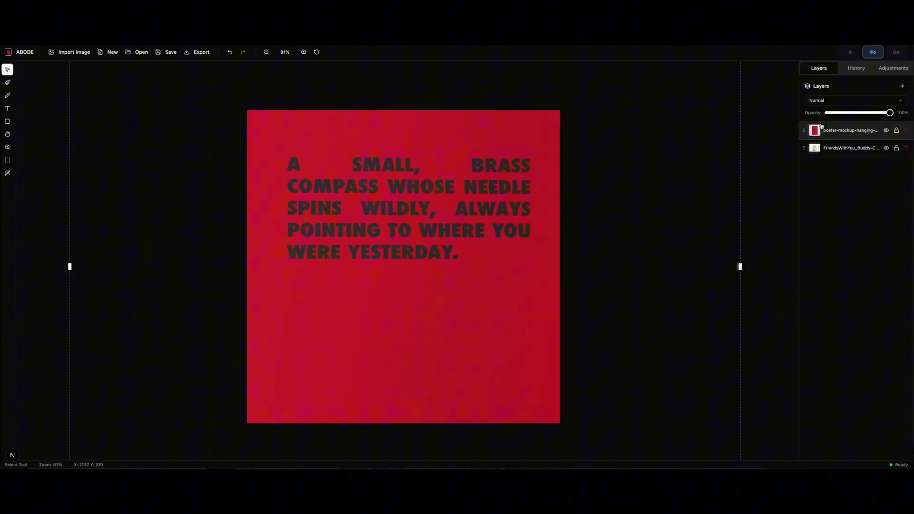
Try the poster's Multiply, Screen and Overlay blend modes, then return it to Normal
left_click(898, 102)
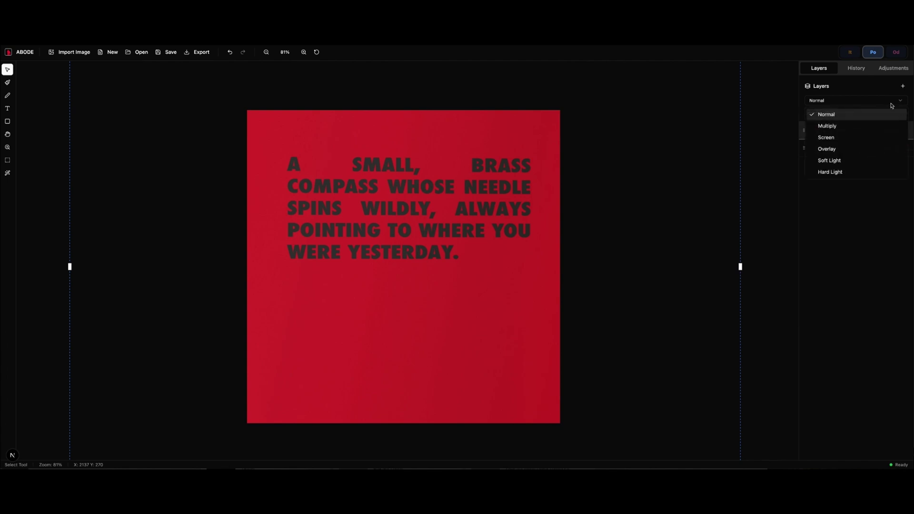
left_click(865, 126)
left_click(876, 102)
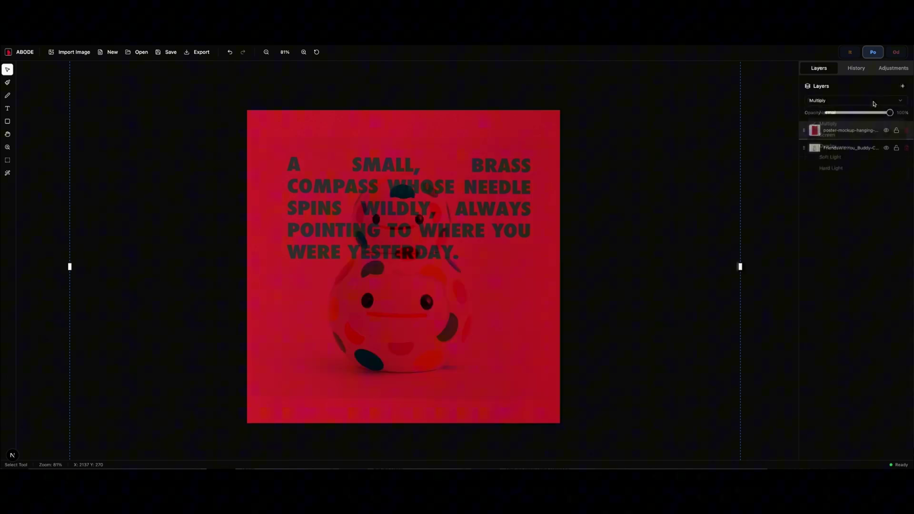
left_click(866, 135)
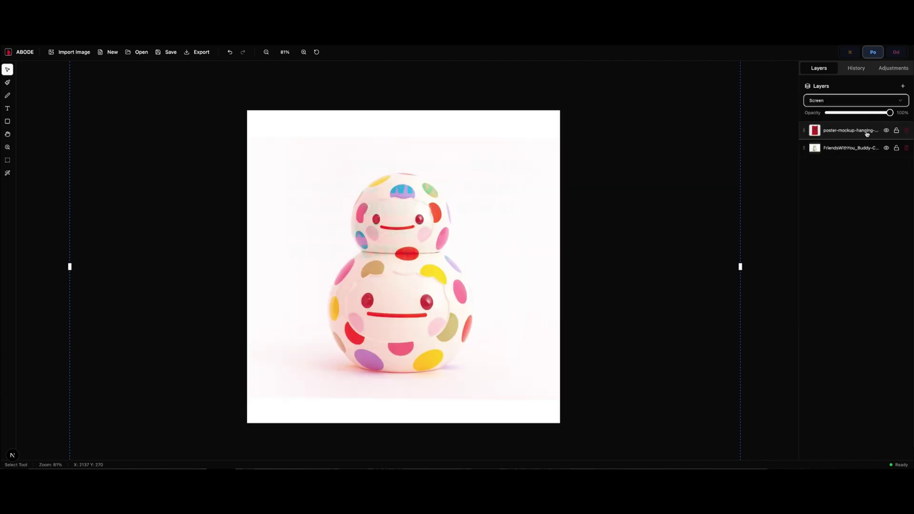
left_click(870, 102)
left_click(864, 149)
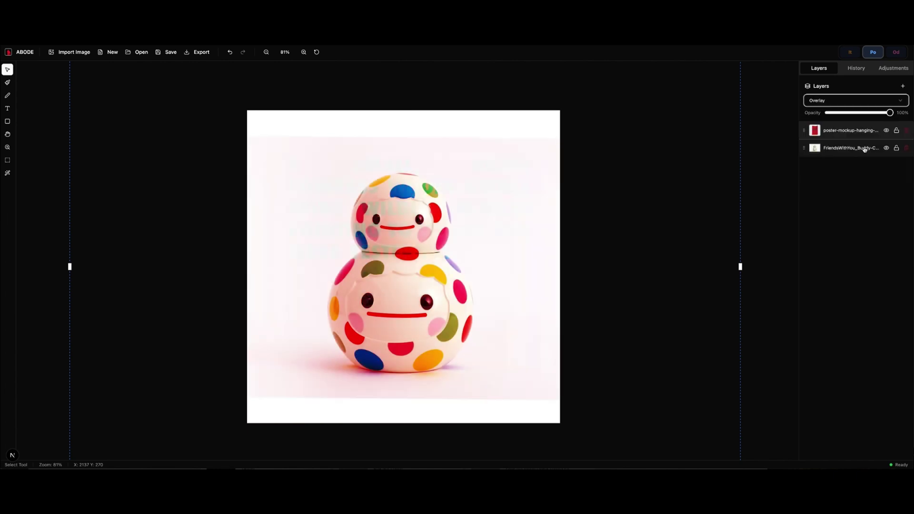
left_click(869, 102)
left_click(839, 115)
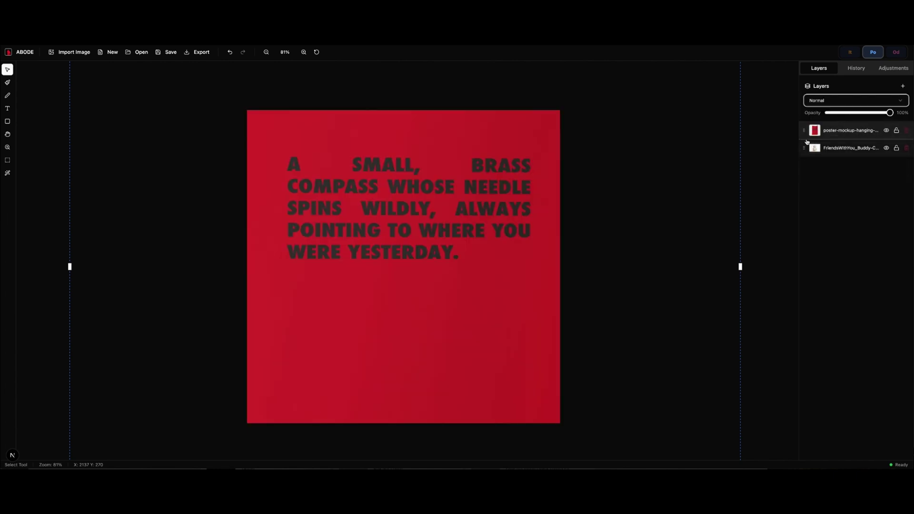
Move the poster layer beneath the cookie jar and rename it 'Bacground'
left_click_drag(805, 130, 834, 142)
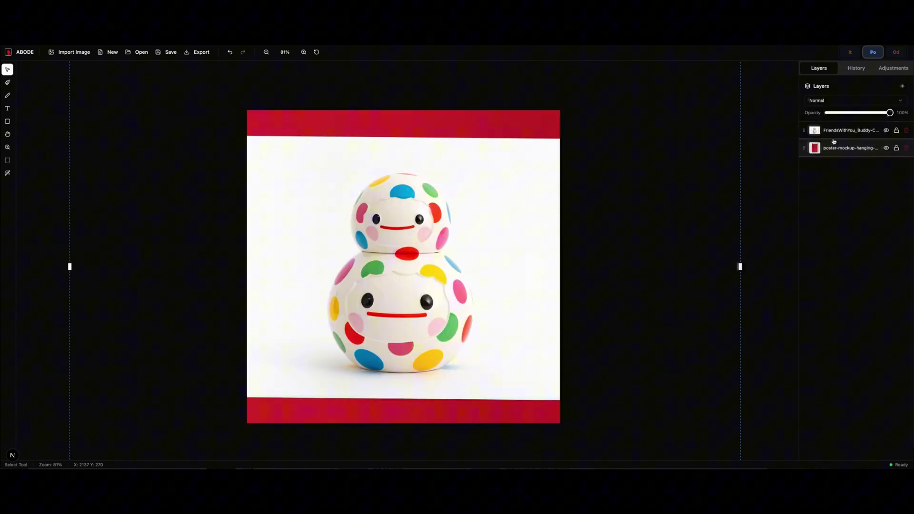
double_click(840, 148)
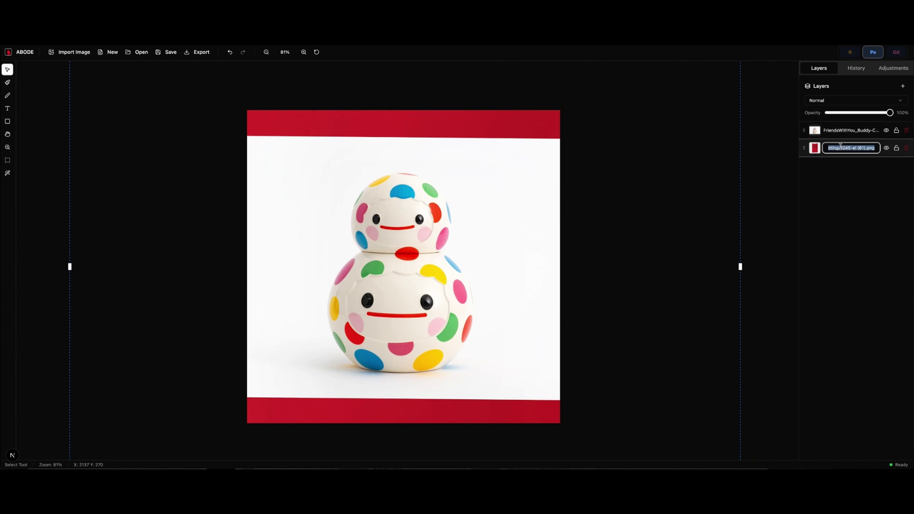
type("Bacgrou")
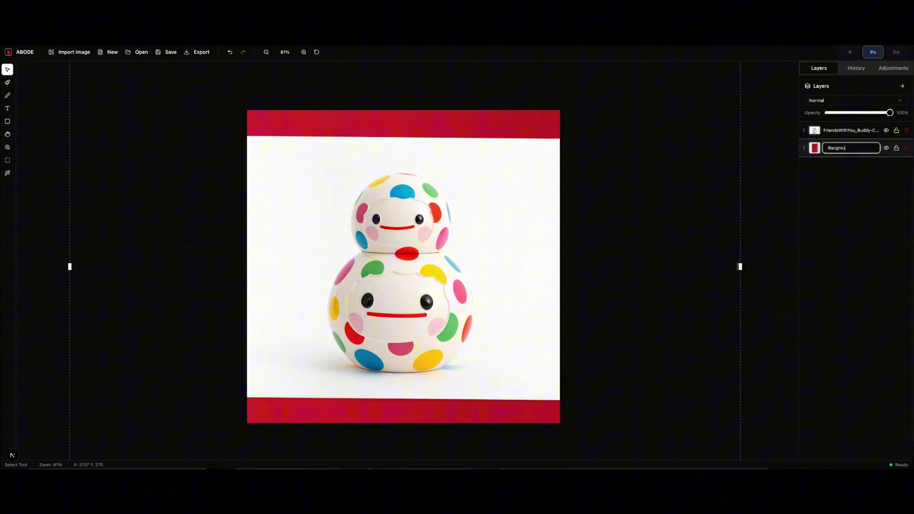
type("nd")
key("Return")
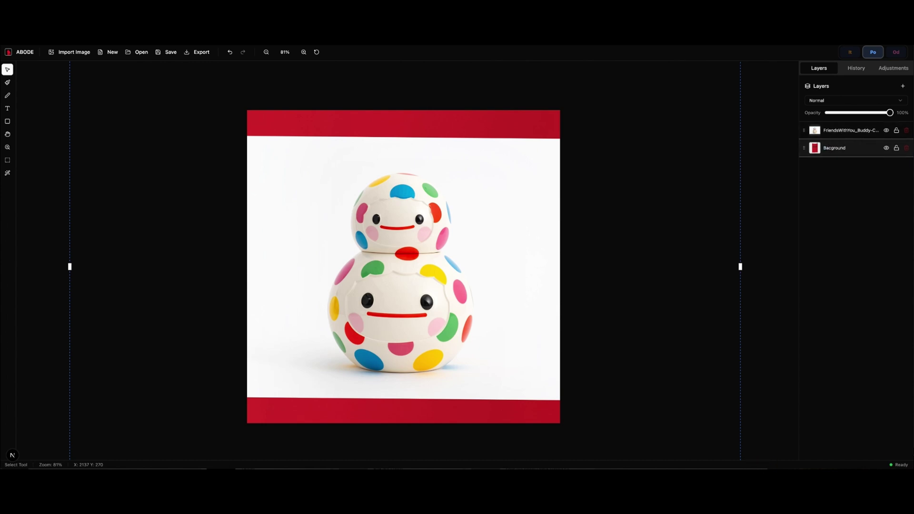
Rename the jar layer 'Cookie jar' and toggle its visibility to check beneath
double_click(860, 132)
type("Cookie jar")
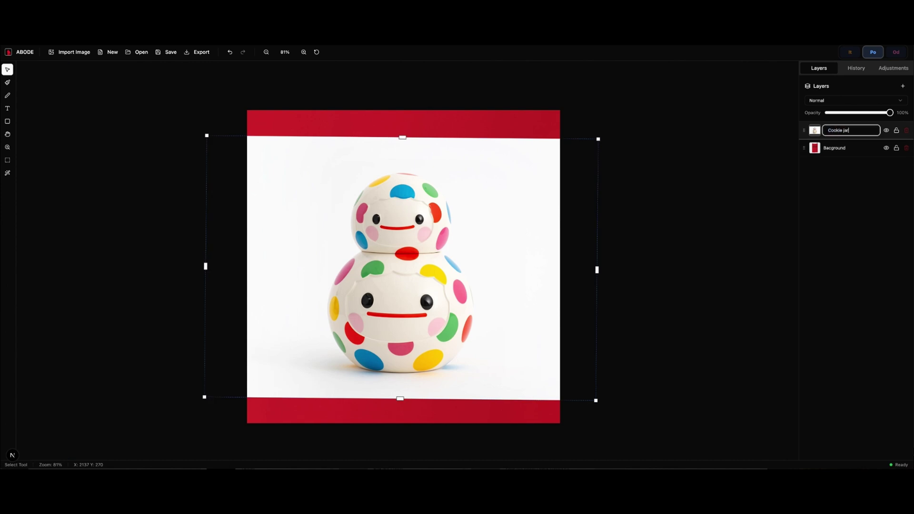
key("Return")
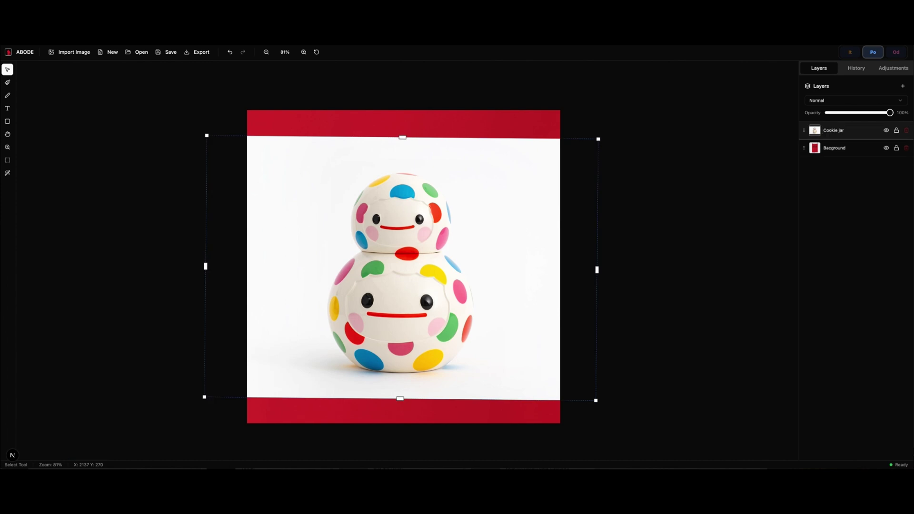
left_click(887, 131)
left_click(886, 131)
Delete the white backdrop around the jar using a colour selection
left_click(7, 173)
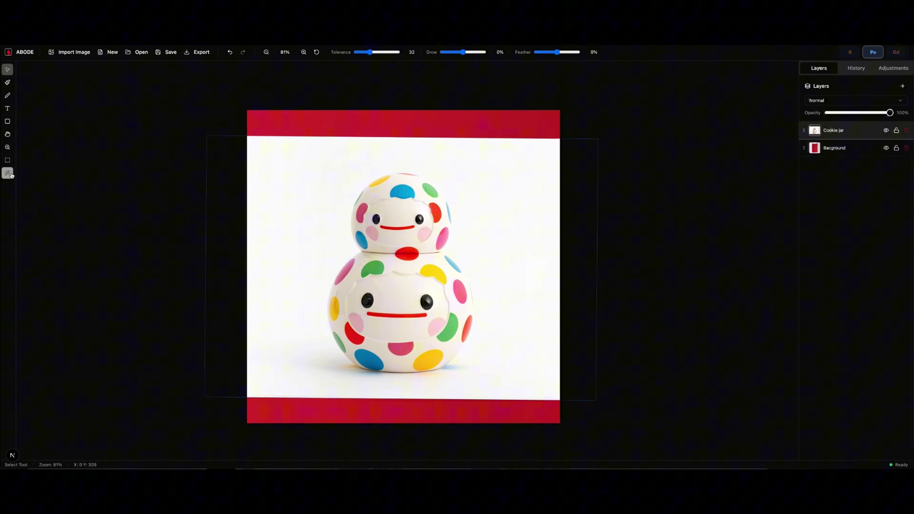
left_click(289, 190)
key("Delete")
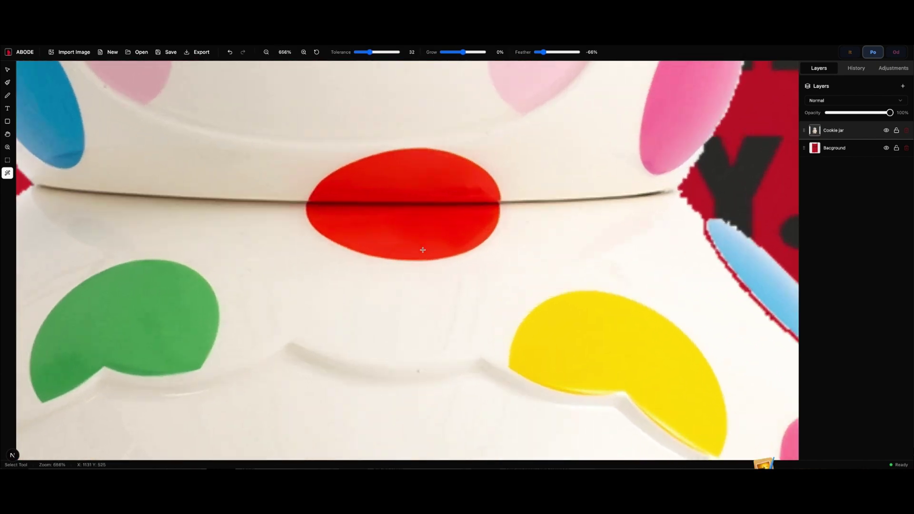
Select the red, yellow and green spots, shrink the selection, and cut their insides out
left_click_drag(409, 241, 417, 265)
left_click_drag(589, 326, 567, 325)
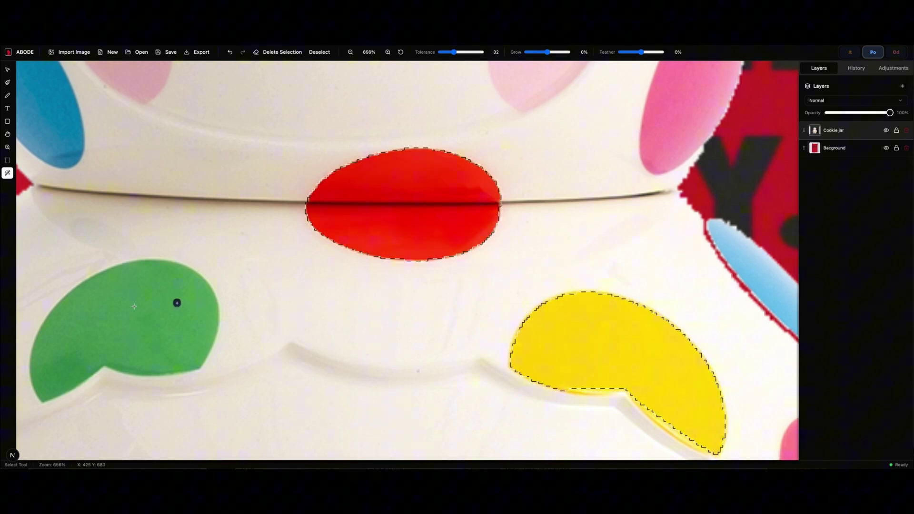
left_click_drag(150, 313, 149, 315)
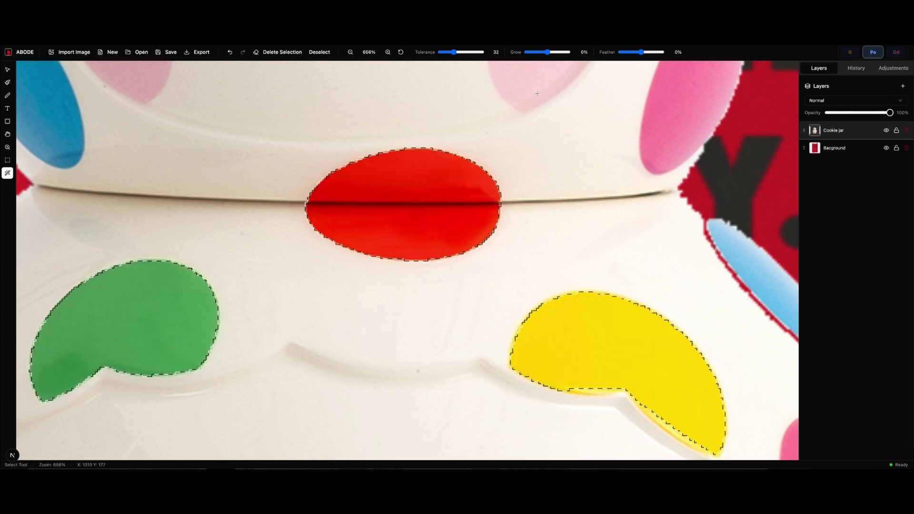
left_click_drag(641, 52, 629, 54)
key("Delete")
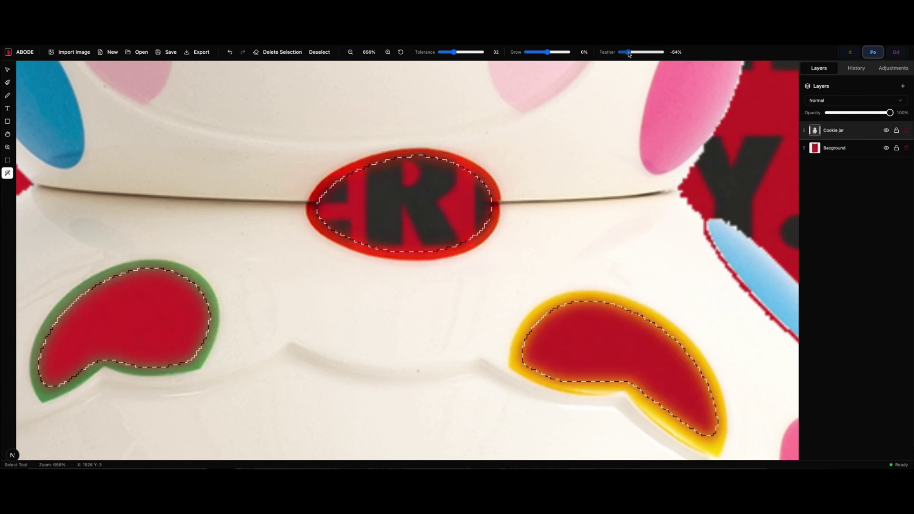
left_click(319, 52)
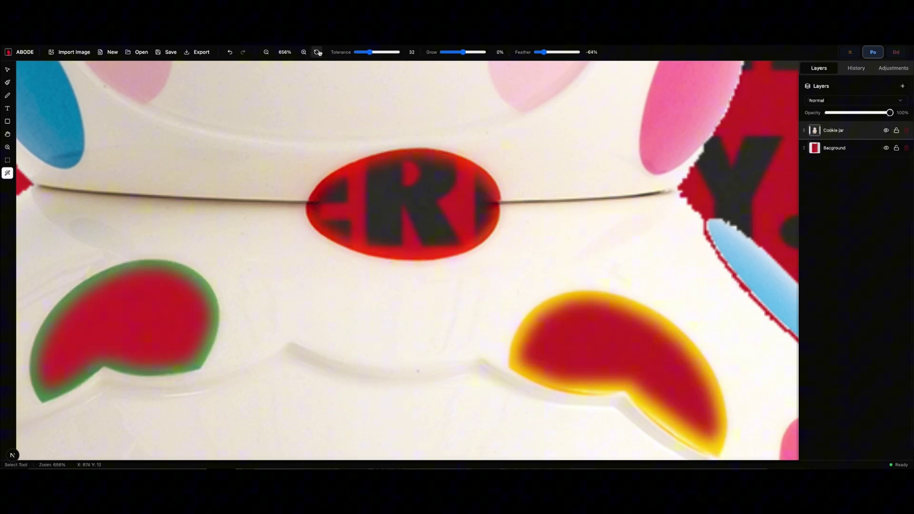
Shift the red poster layer behind the jar and zoom to fit the whole poster
left_click(8, 70)
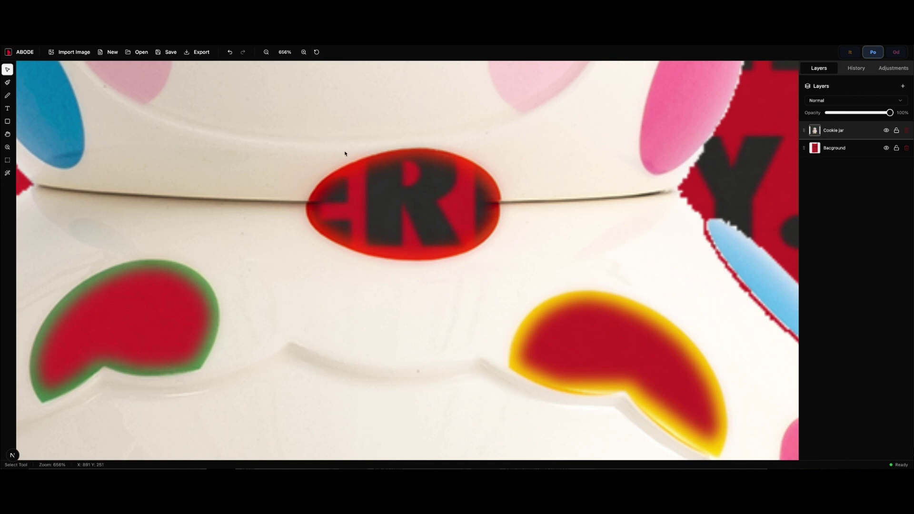
left_click_drag(345, 153, 304, 200)
key("ctrl+0")
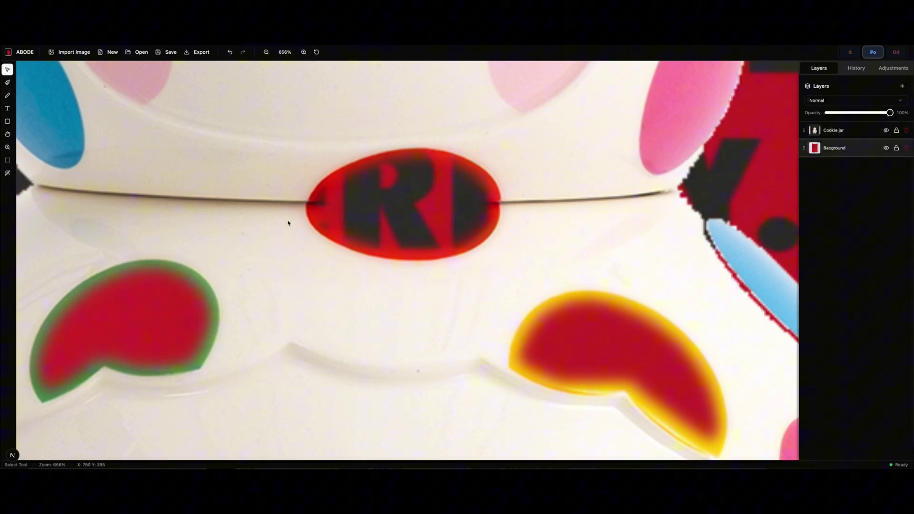
key("ctrl+1")
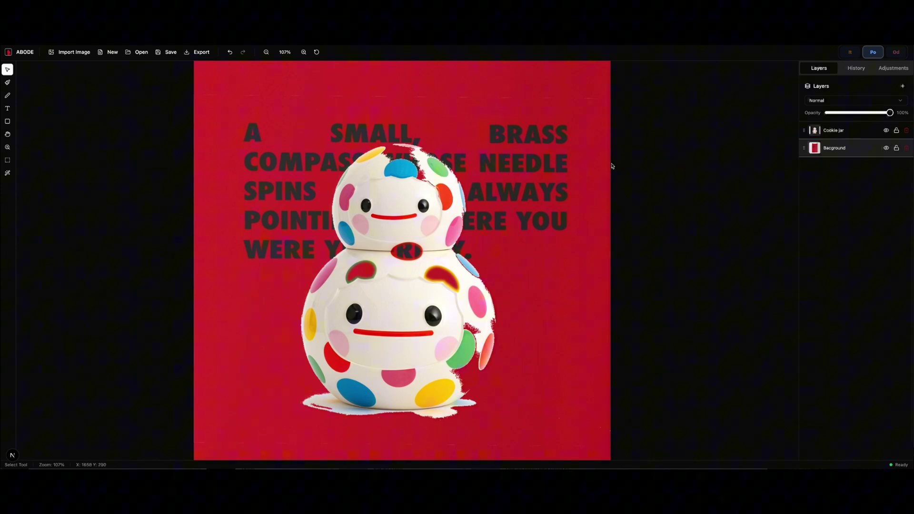
Step back through History to Scale Layer, then return to the latest Magic Wand Selection
left_click(861, 71)
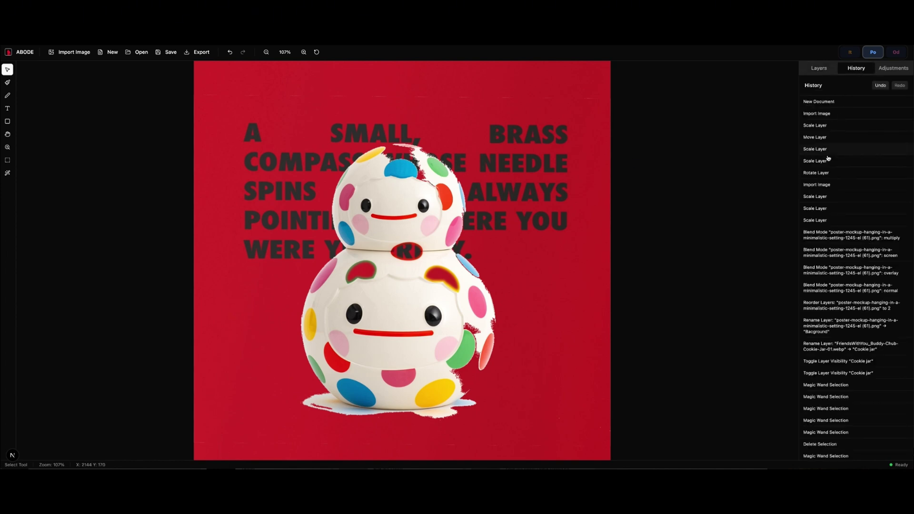
left_click(817, 197)
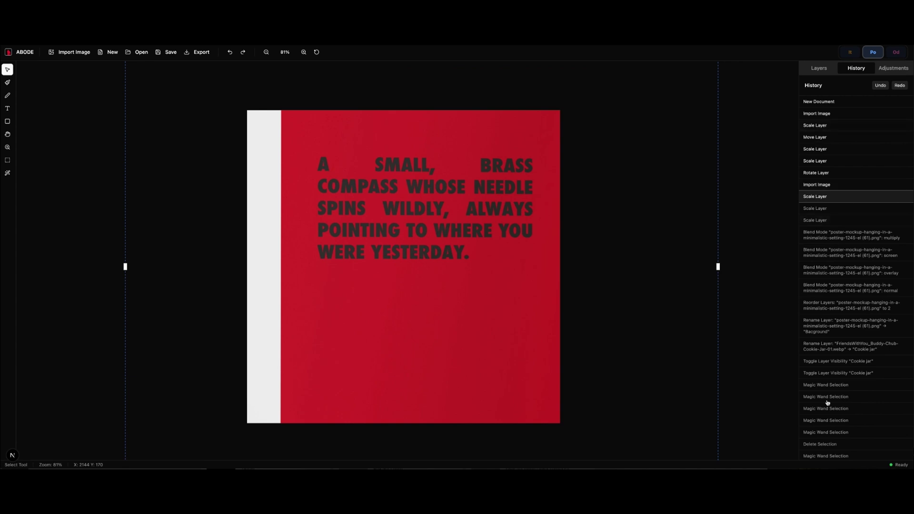
left_click(836, 457)
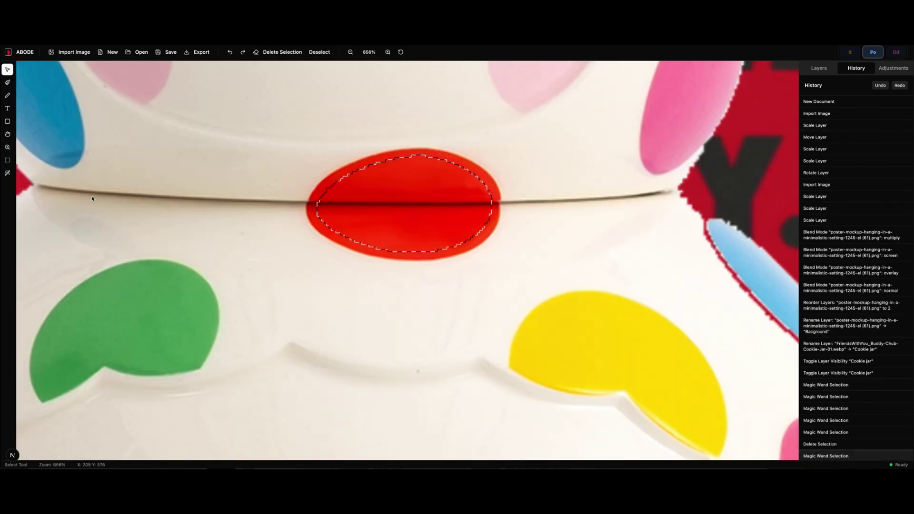
Add the green and yellow spots to the selection and delete them from the jar
left_click(8, 173)
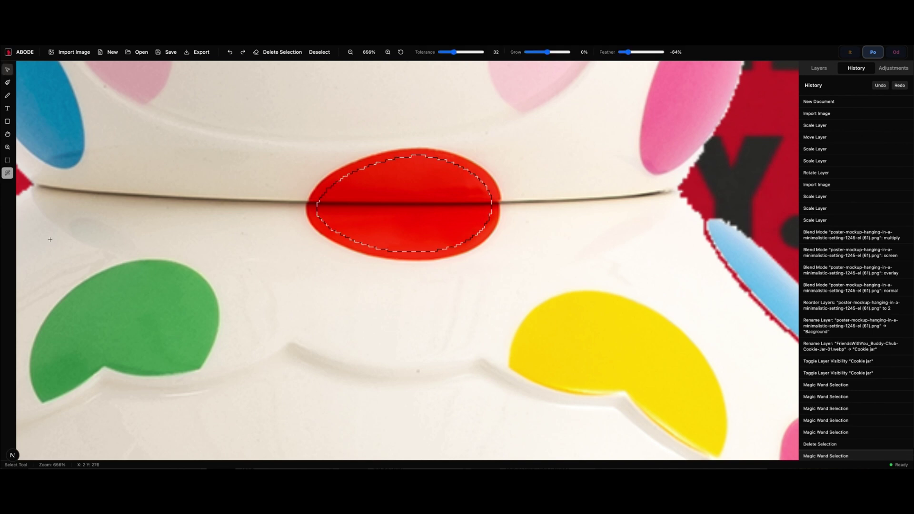
left_click(151, 310)
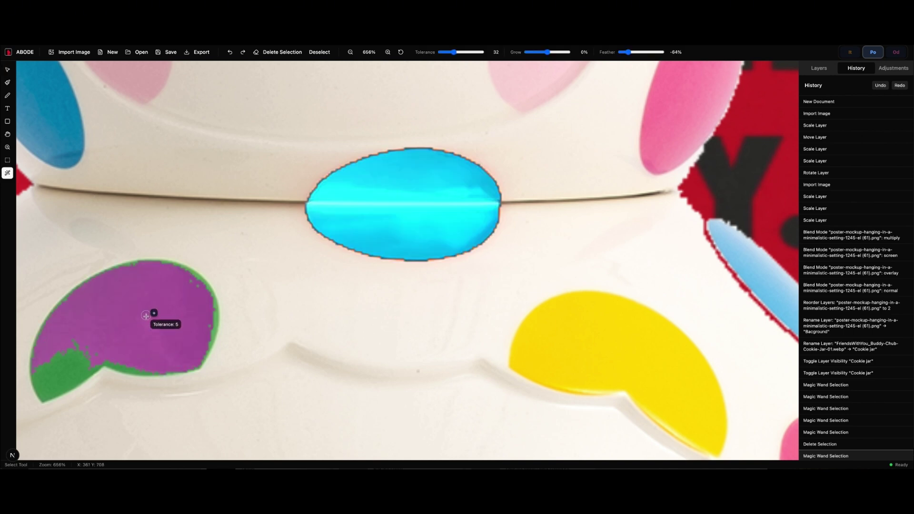
scroll(567, 329, "down", 2)
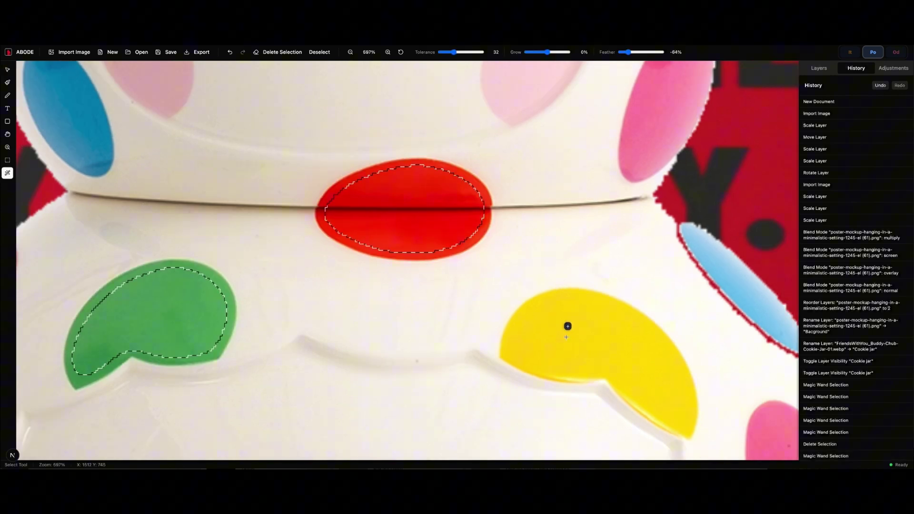
left_click(567, 339)
key("Delete")
scroll(536, 316, "down", 10)
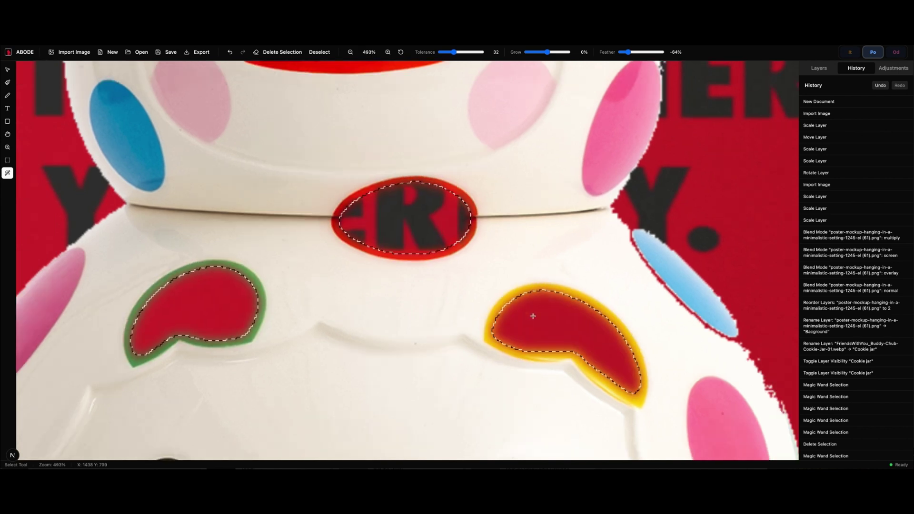
Return to the Move tool, deselect the cookie jar layer and show the image adjustments
left_click(7, 69)
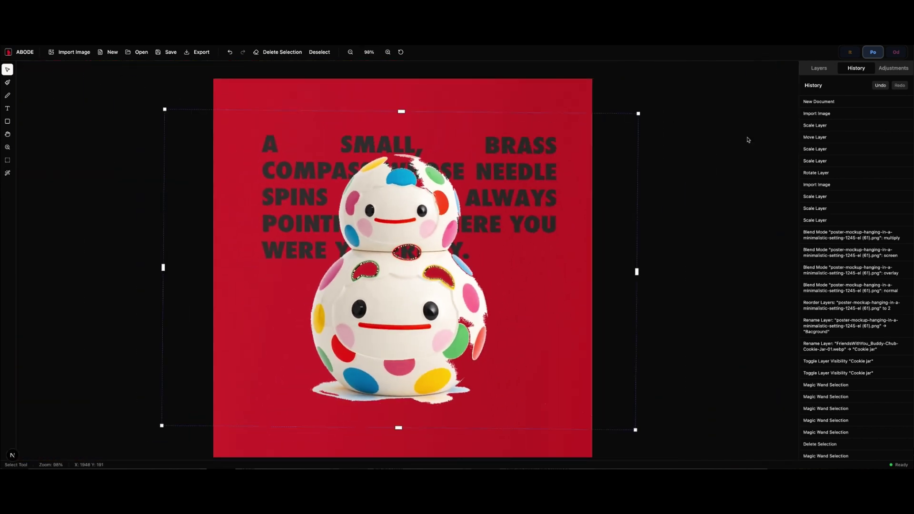
left_click(769, 144)
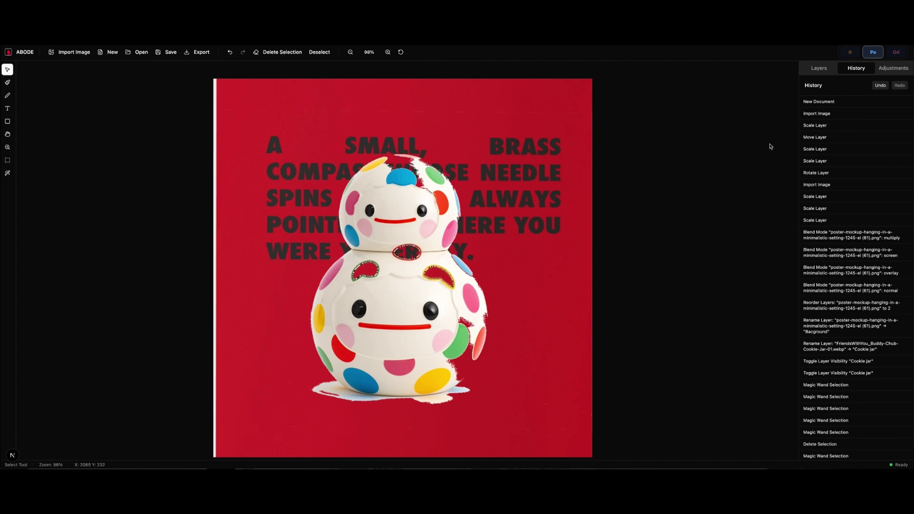
left_click(890, 70)
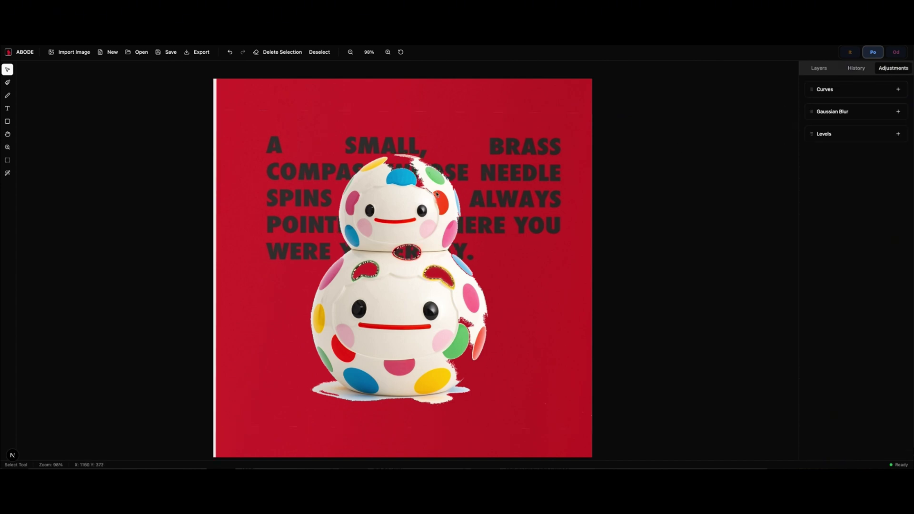
Clear the spot selection and bend the red channel curve with two points in Curves
left_click(319, 52)
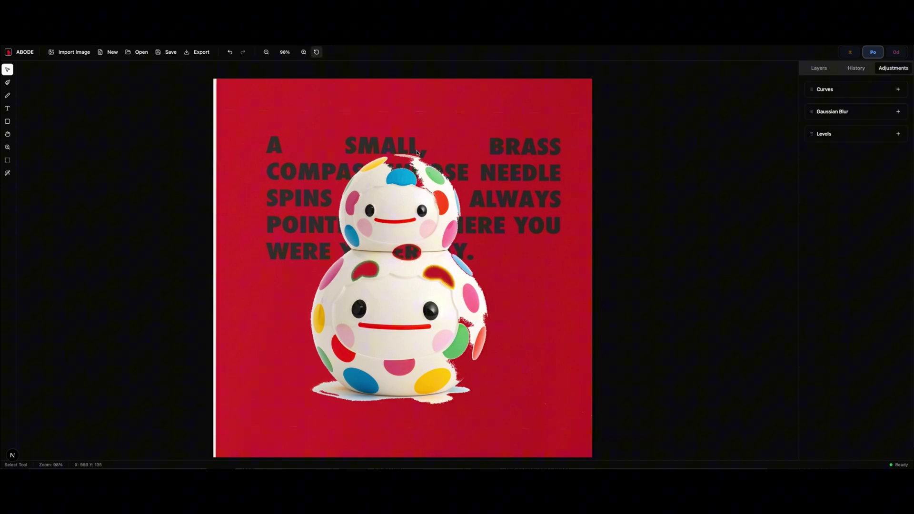
left_click(899, 89)
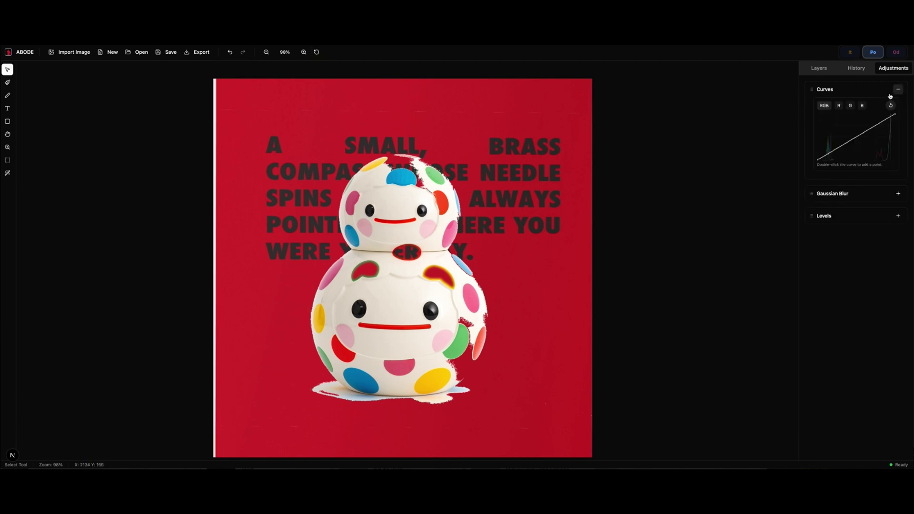
left_click(840, 109)
double_click(860, 136)
left_click_drag(859, 135, 839, 125)
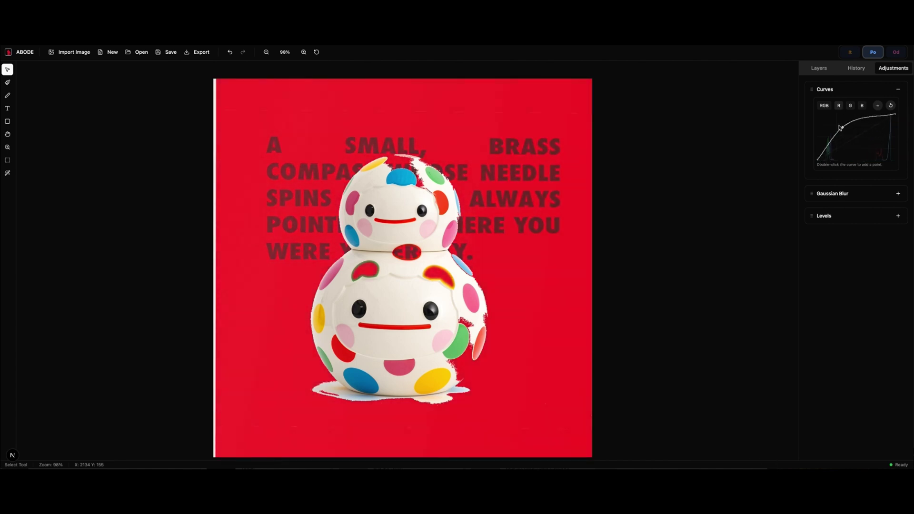
double_click(875, 116)
left_click_drag(875, 116, 877, 132)
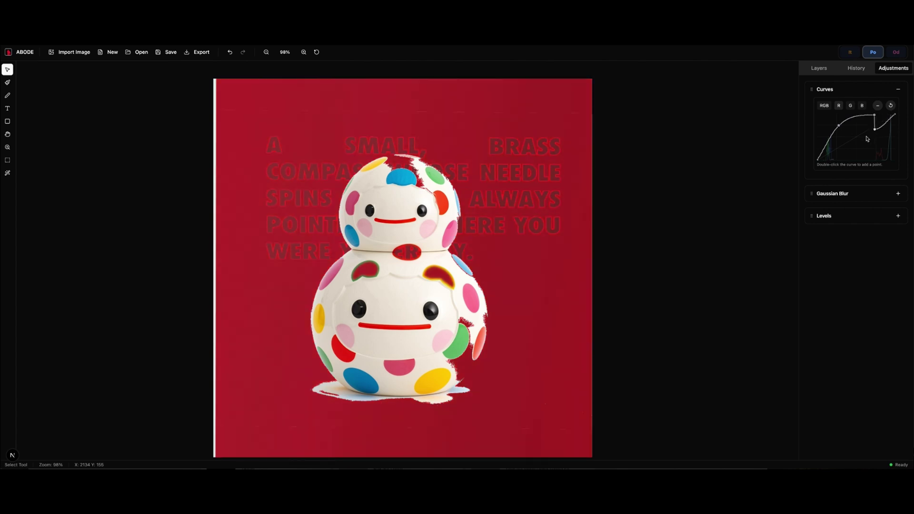
Bend the green channel curve, then reset the curves back to a straight neutral line
left_click(852, 106)
double_click(866, 133)
mouse_move(866, 134)
left_mouse_down()
mouse_move(845, 126)
mouse_move(860, 142)
left_mouse_up()
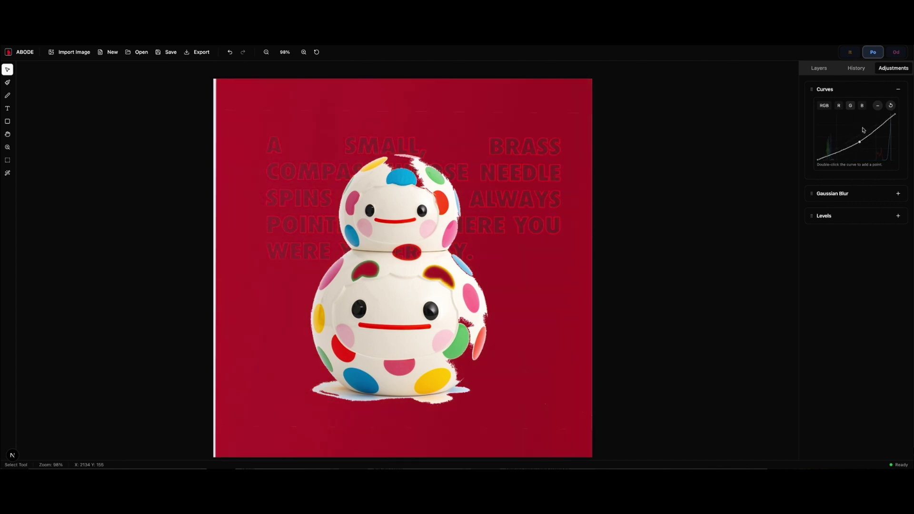
left_click(864, 106)
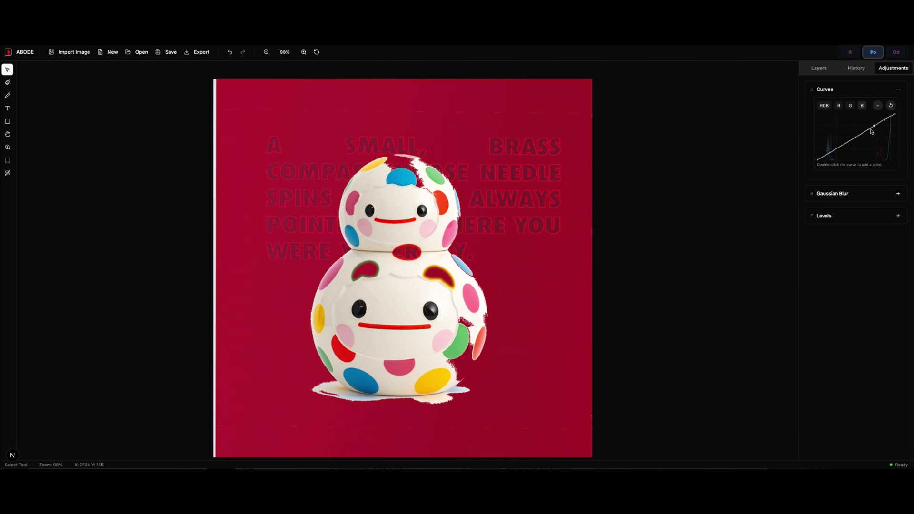
left_click(878, 107)
left_click(891, 108)
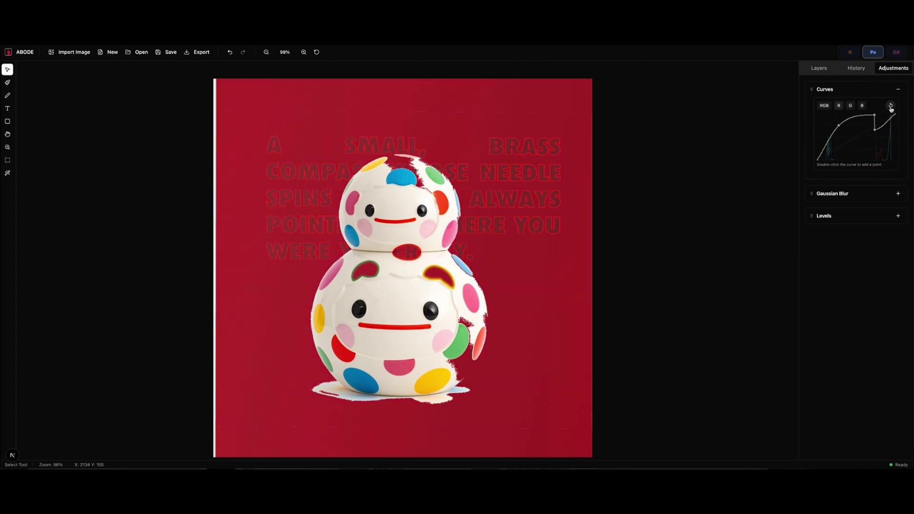
left_click(892, 107)
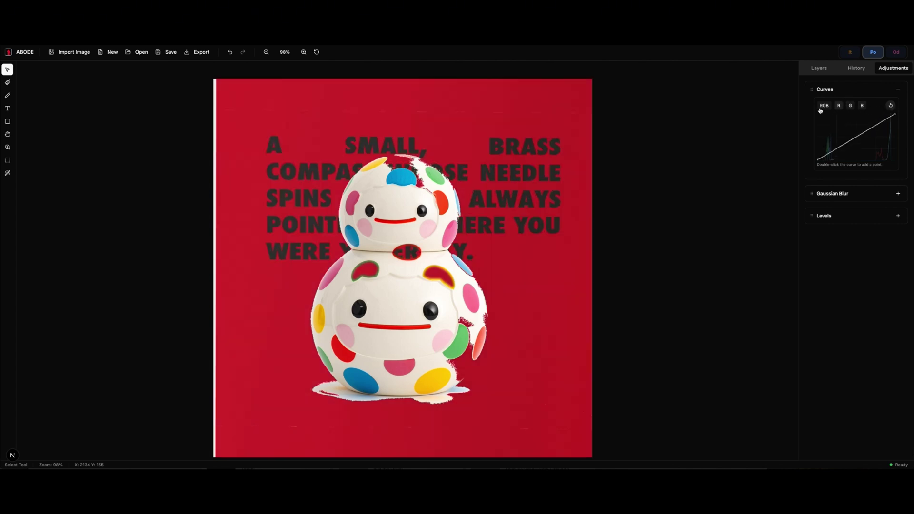
Blur the poster with an 18 px Gaussian Blur, lower the Levels white point, and move Levels above Curves
left_click(898, 195)
left_click_drag(820, 214, 854, 214)
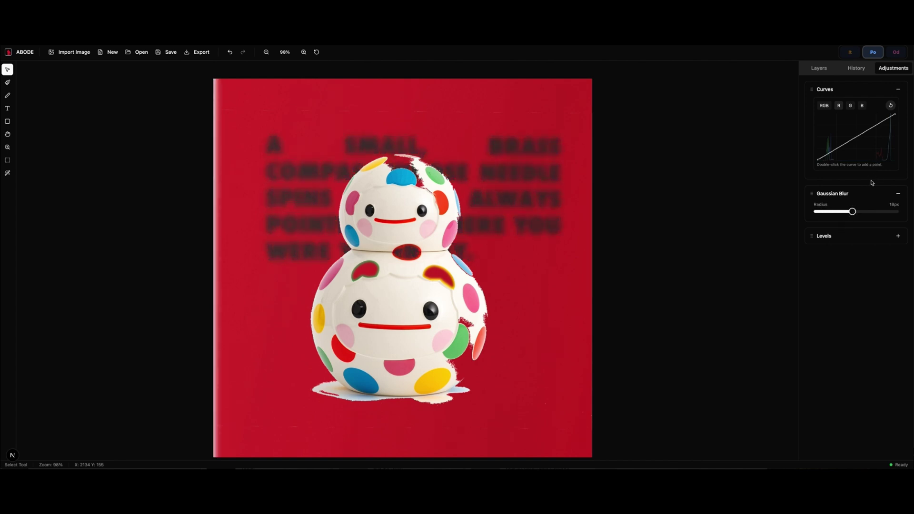
left_click(898, 238)
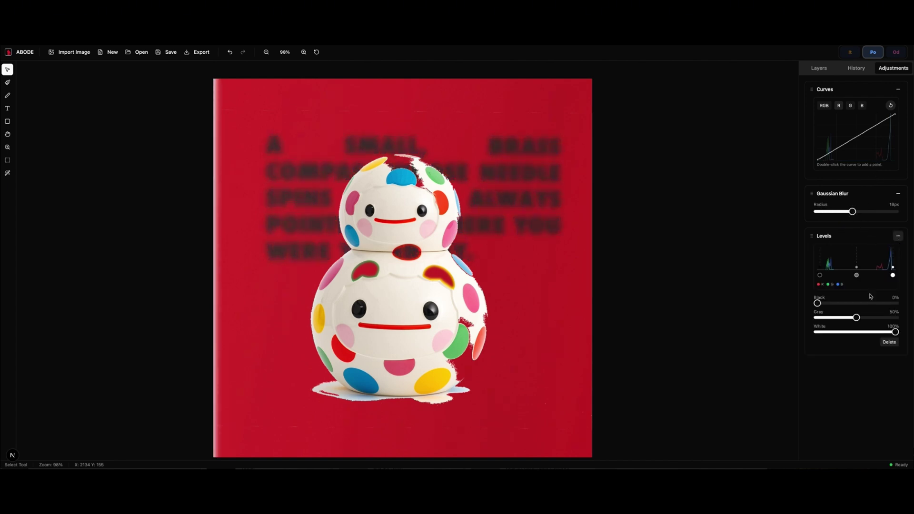
left_click_drag(889, 277, 850, 278)
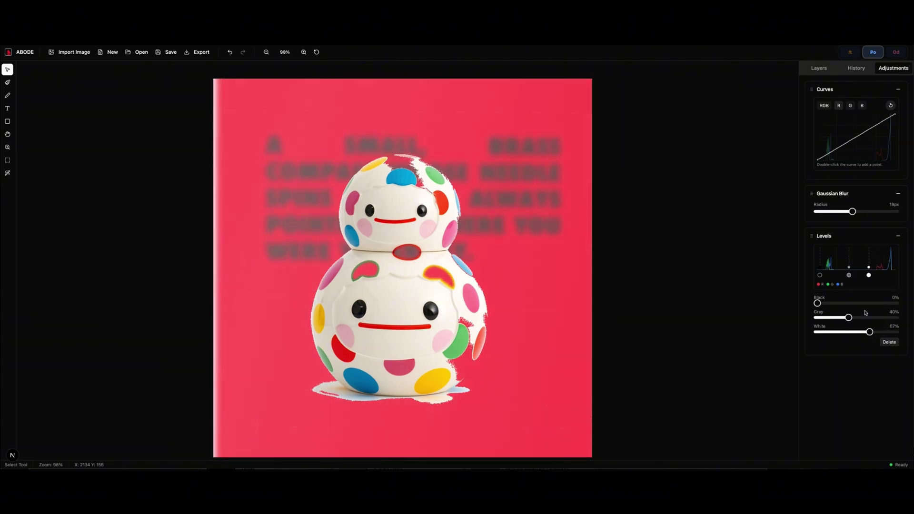
left_click(899, 237)
left_click_drag(812, 236, 829, 95)
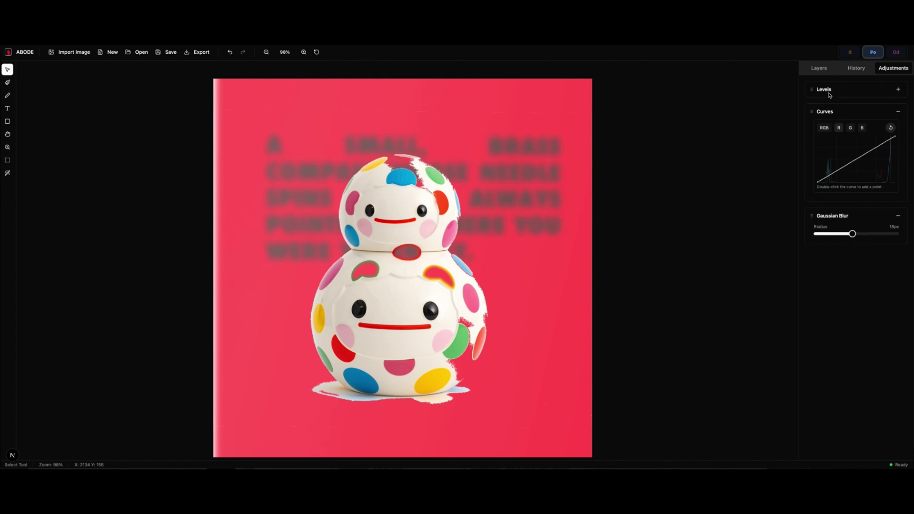
left_click(898, 112)
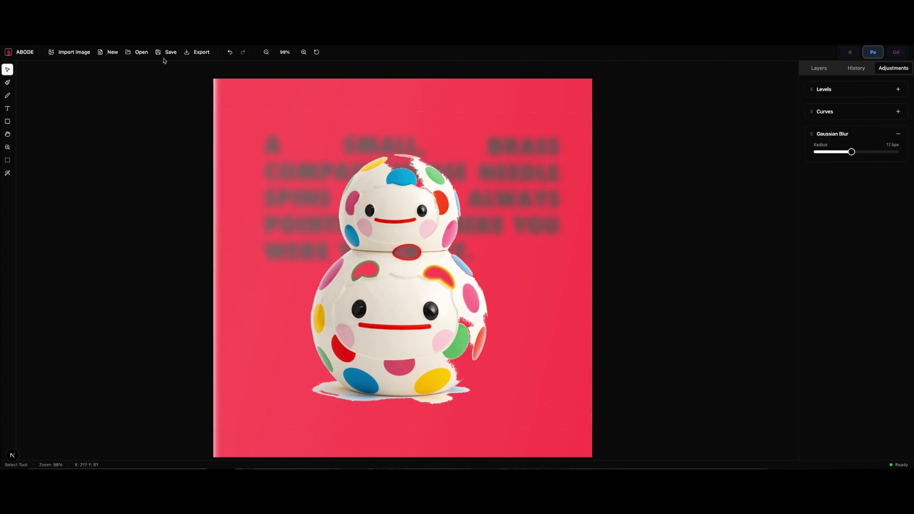
Save the project as 'messing about'
left_click(204, 52)
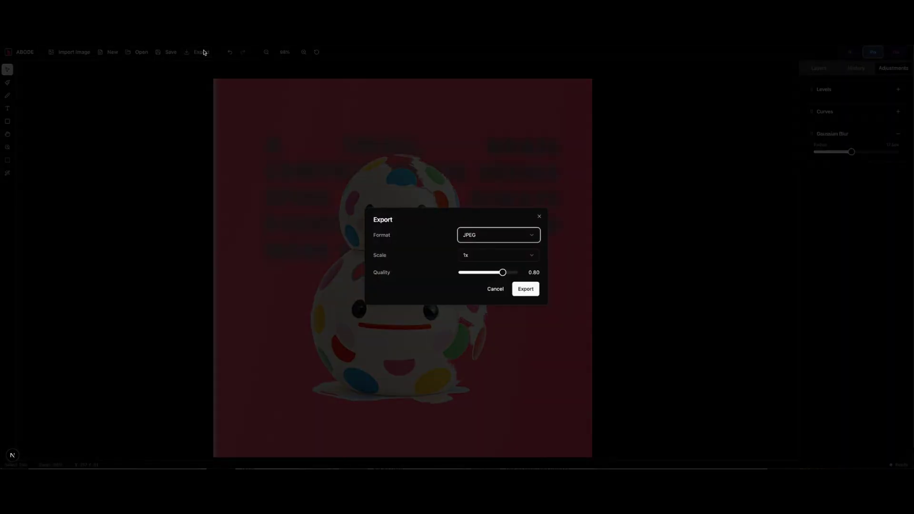
left_click(495, 290)
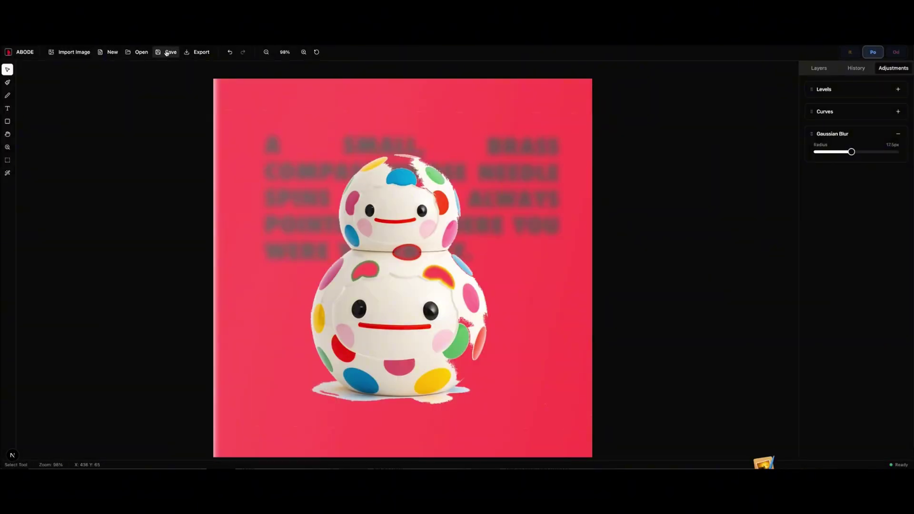
left_click(167, 52)
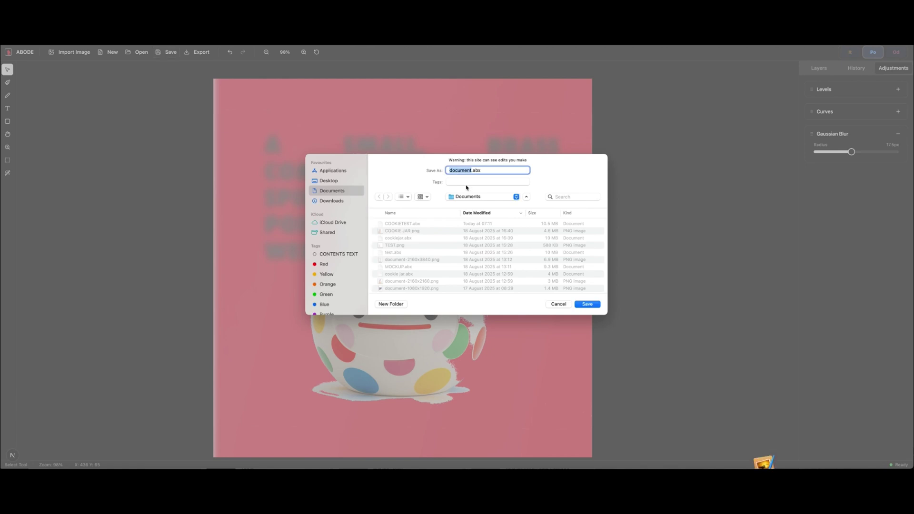
type("messing abc")
type("ut")
left_click(589, 304)
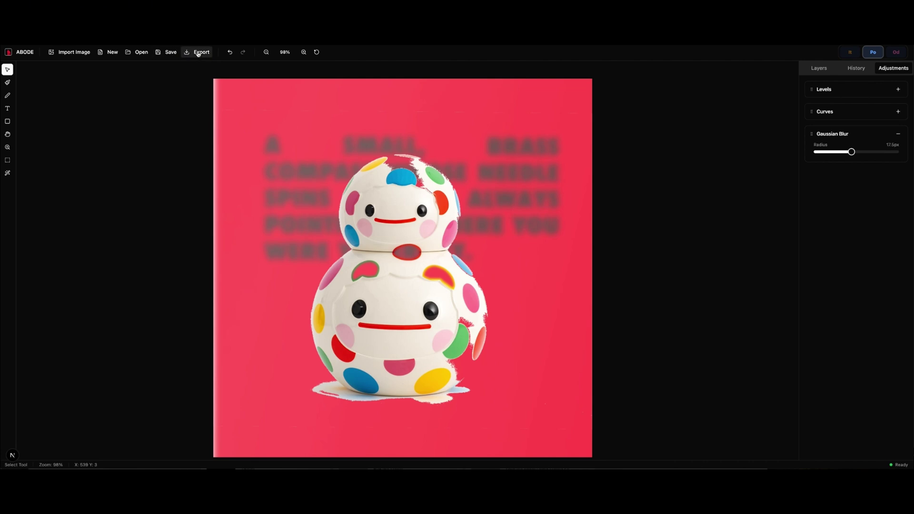
Export the poster as a PNG with the transparent background kept on
left_click(199, 53)
left_click(514, 240)
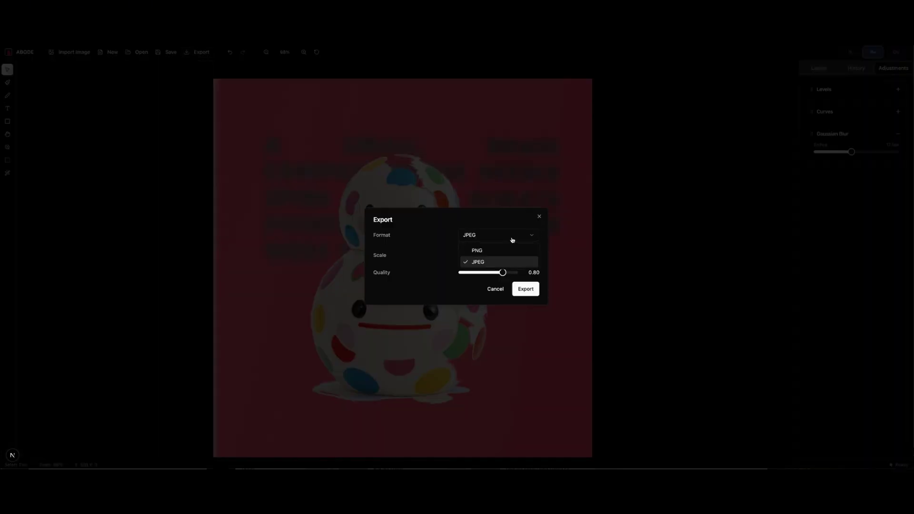
left_click(500, 251)
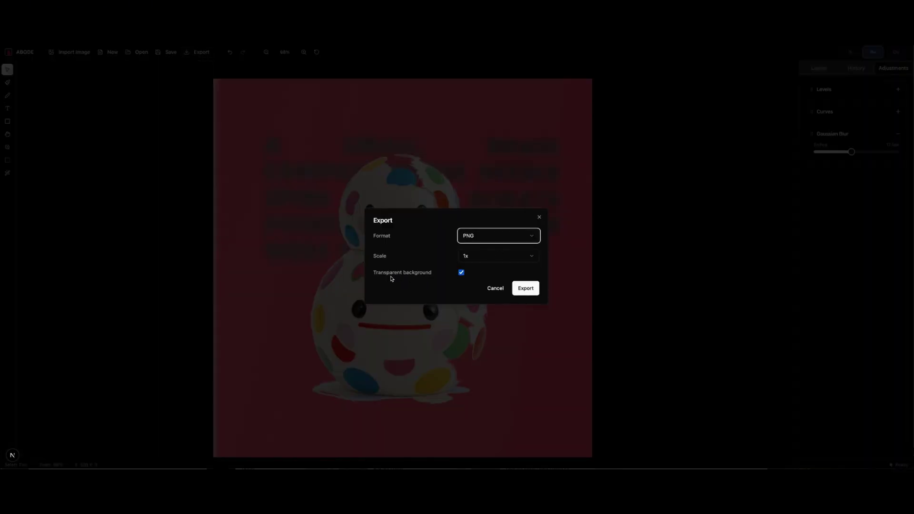
left_click(462, 274)
left_click(461, 274)
left_click(527, 289)
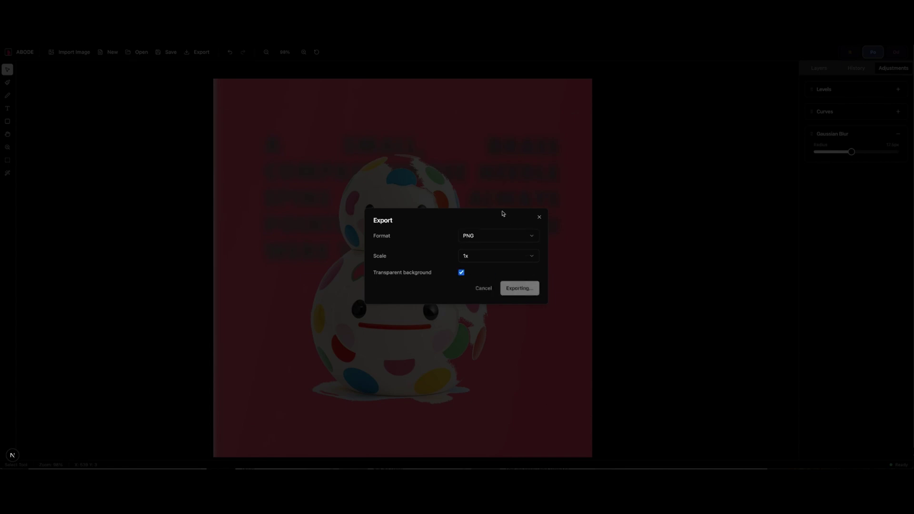